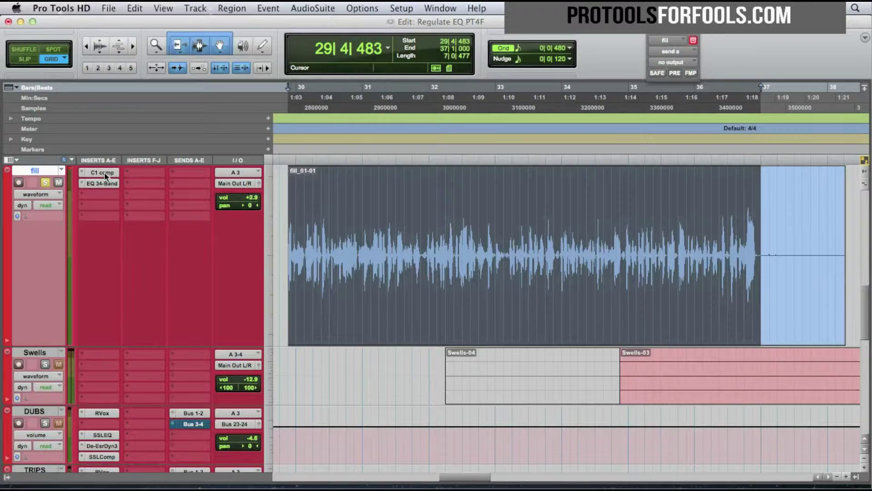
# Step: Insert the stereo D-Verb reverb on an empty insert slot of the fill track
pyautogui.click(101, 204)
pyautogui.moveTo(119, 224)
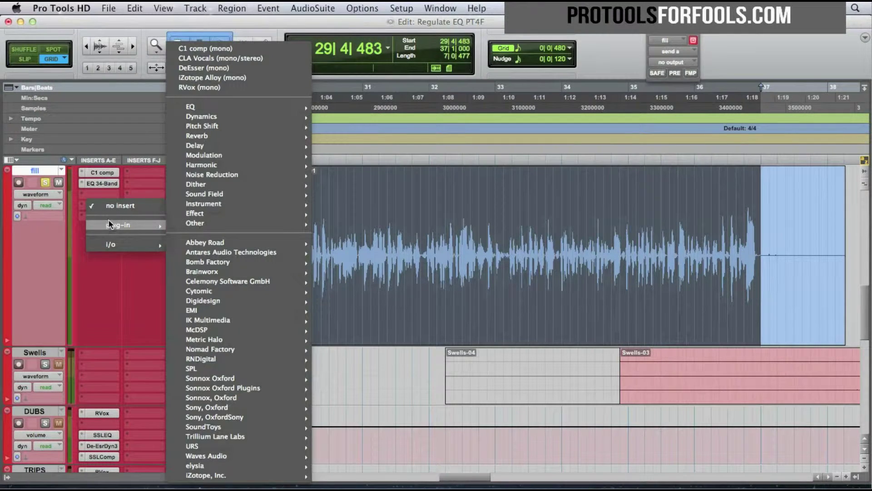
pyautogui.moveTo(198, 136)
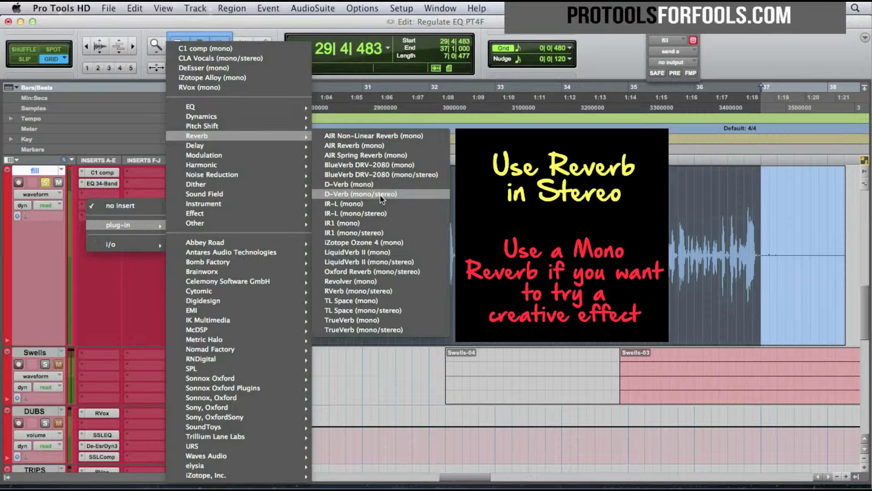
pyautogui.click(379, 196)
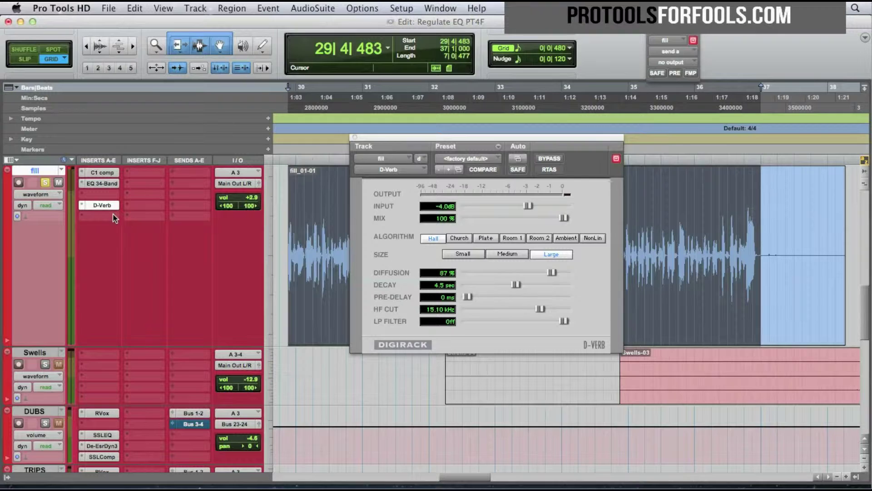
# Step: Play the fill track while sweeping the D-Verb mix from 100% down to fully dry
pyautogui.press('space')
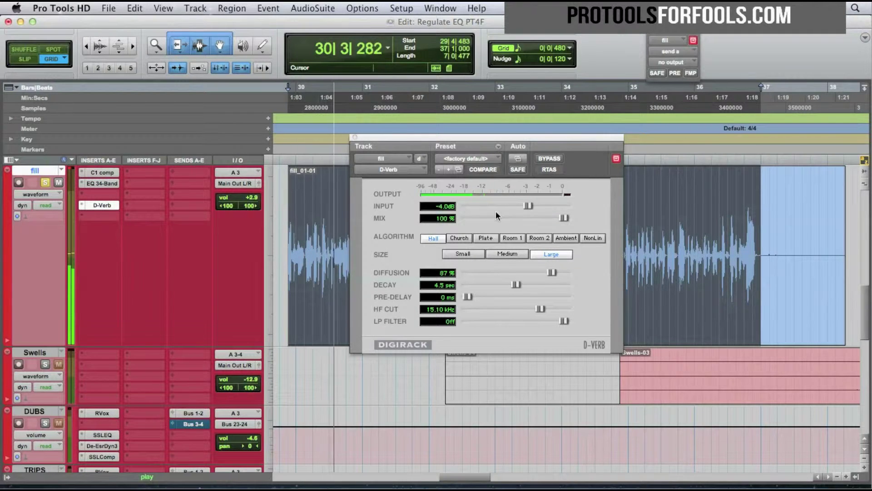
pyautogui.press('space')
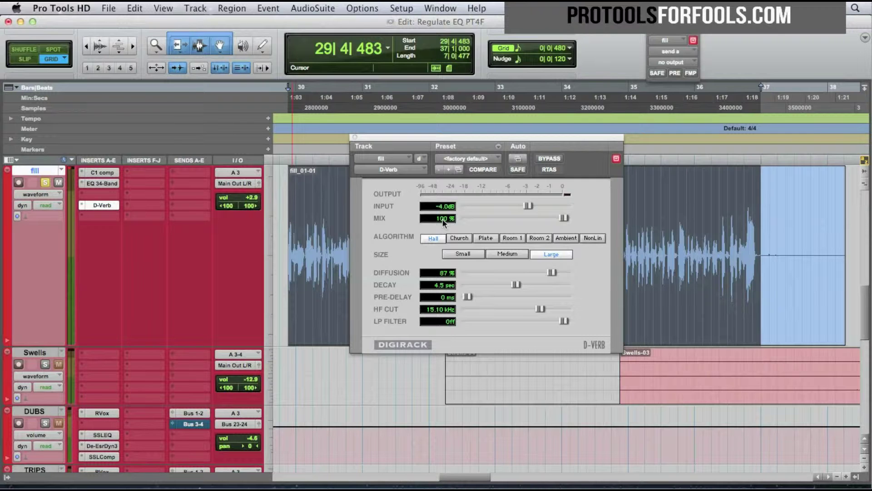
pyautogui.press('space')
pyautogui.moveTo(564, 218); pyautogui.dragTo(476, 221)
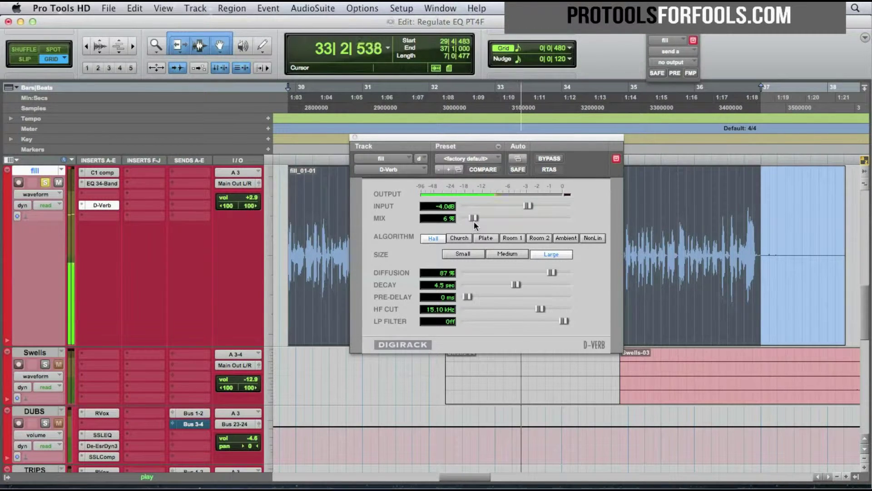
pyautogui.press('space')
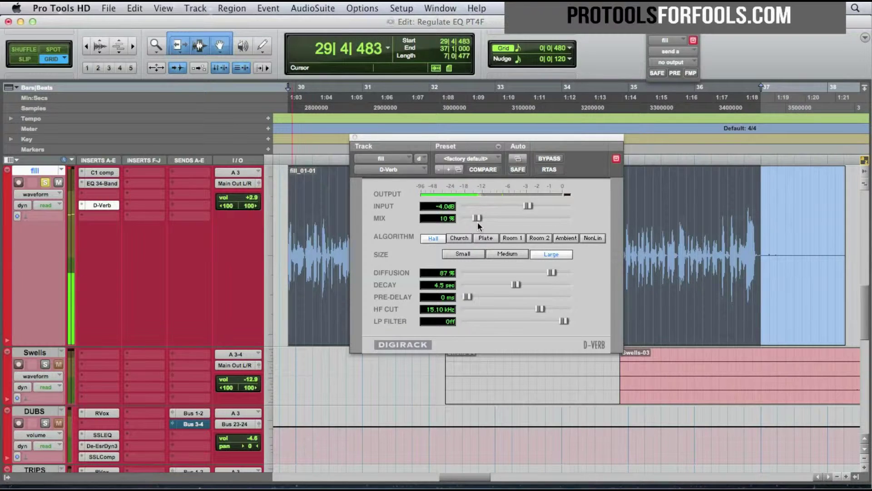
pyautogui.moveTo(478, 222); pyautogui.dragTo(480, 217)
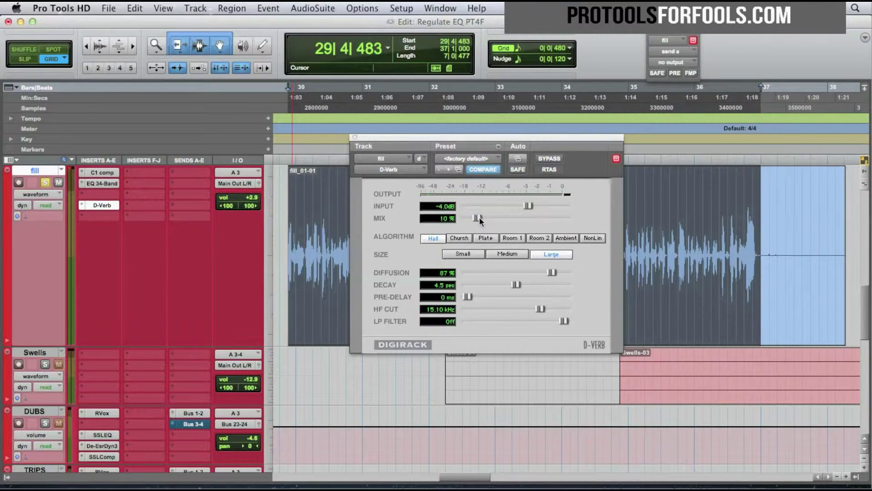
pyautogui.moveTo(479, 216); pyautogui.dragTo(468, 218)
# Step: Compare fully wet and half mix during playback, then settle the D-Verb mix at 22%
pyautogui.press('space')
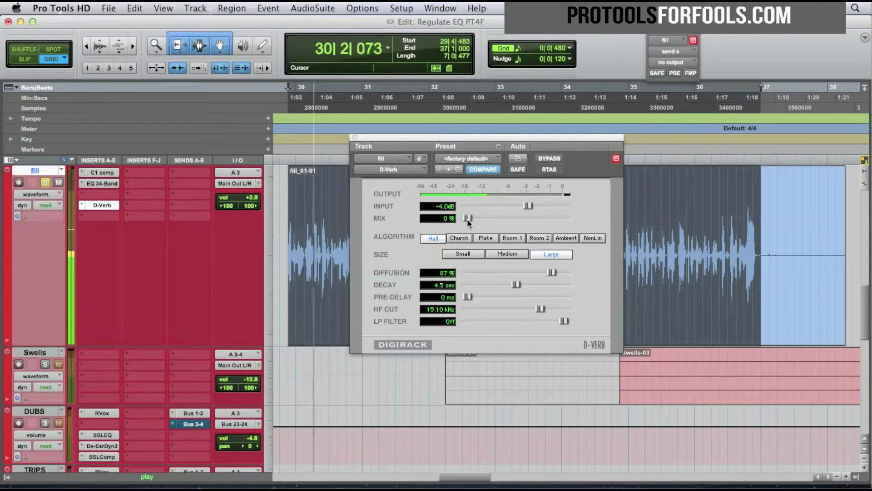
pyautogui.moveTo(467, 218); pyautogui.dragTo(566, 218)
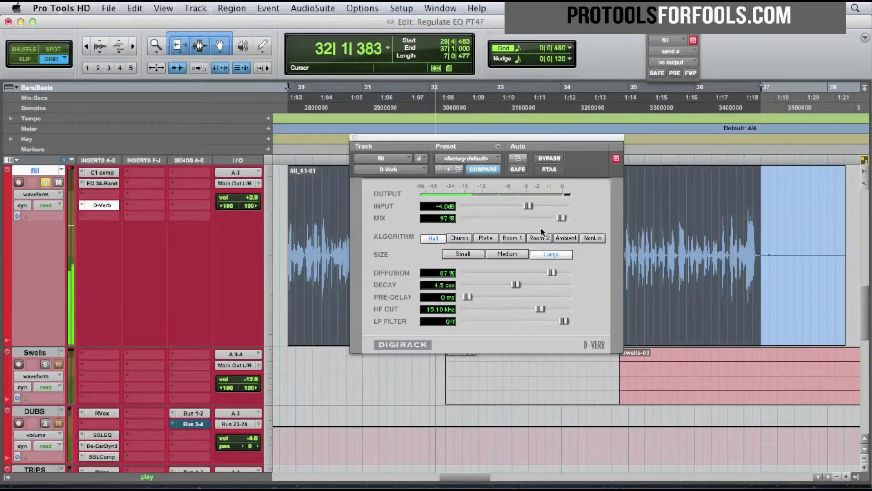
pyautogui.moveTo(565, 218); pyautogui.dragTo(520, 219)
pyautogui.press('space')
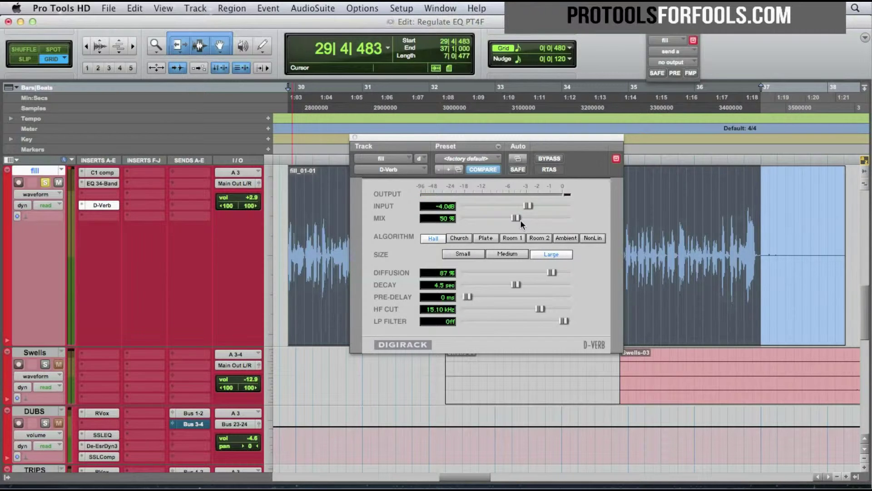
pyautogui.moveTo(517, 219); pyautogui.dragTo(491, 219)
# Step: Load D-Verb's Vocal Plate preset, drop its mix to 19%, and show another insert's plug-ins
pyautogui.click(476, 157)
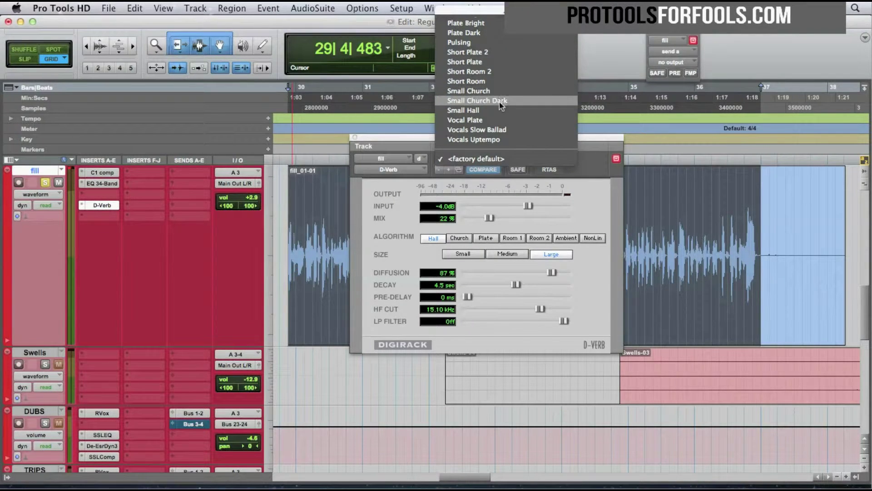
pyautogui.click(484, 191)
pyautogui.press('space')
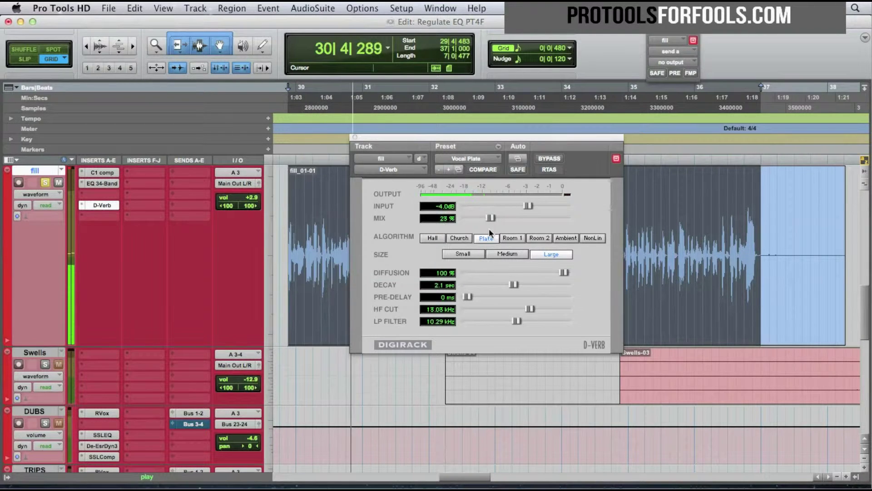
pyautogui.moveTo(500, 219); pyautogui.dragTo(485, 221)
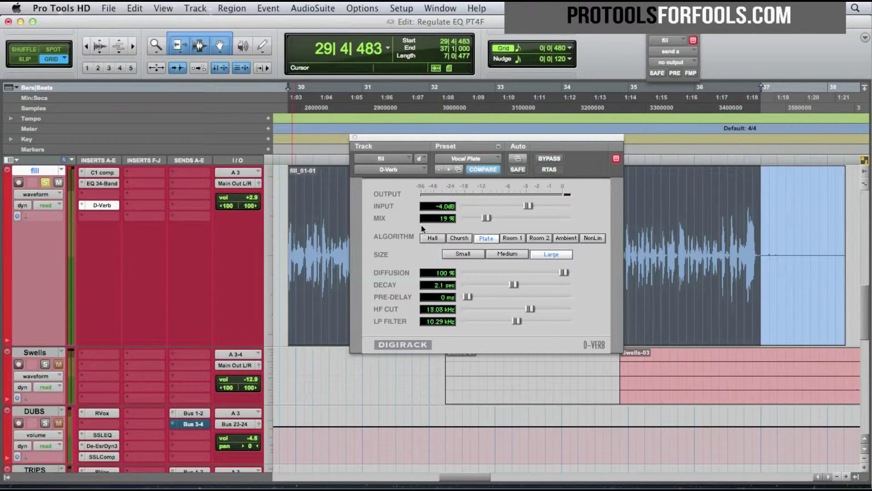
pyautogui.click(102, 205)
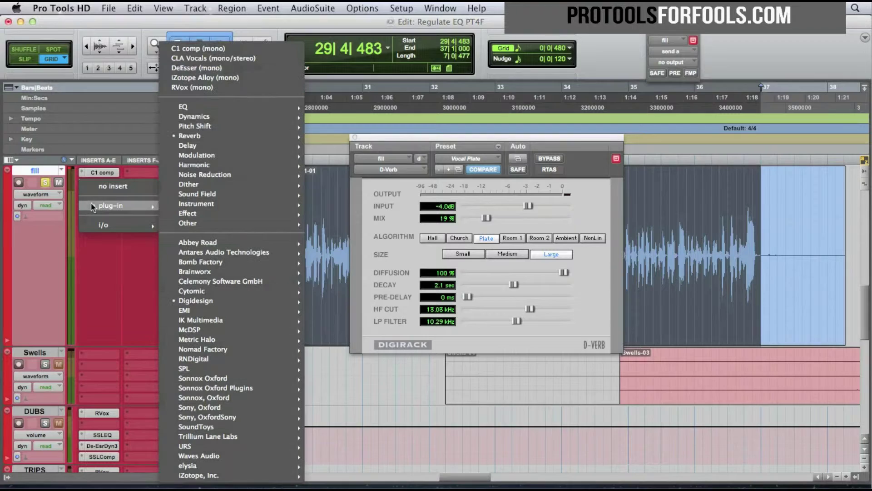
pyautogui.moveTo(188, 145)
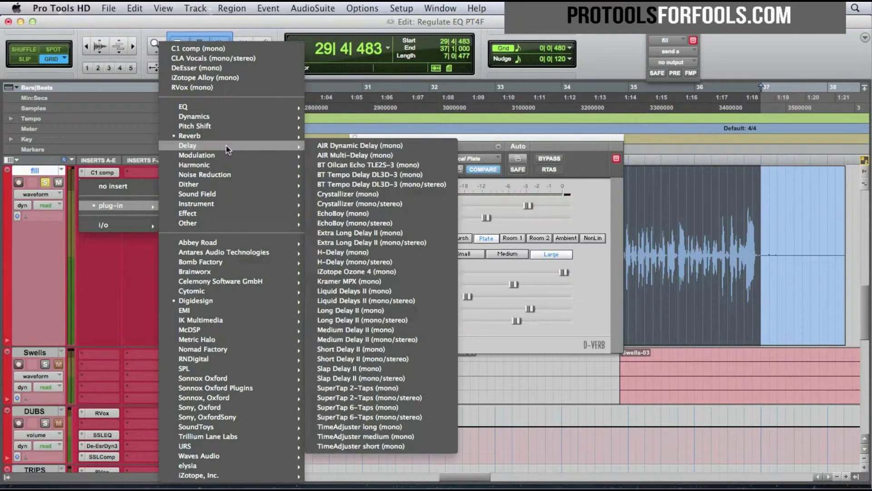
# Step: Add Mod Delay II (Extra Long Delay II) to the fill track and lower its mix to 29%
pyautogui.click(358, 232)
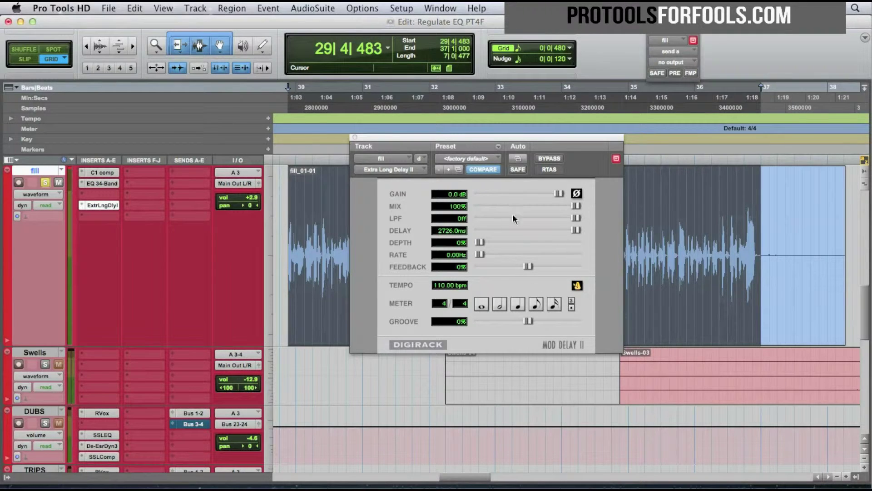
pyautogui.press('space')
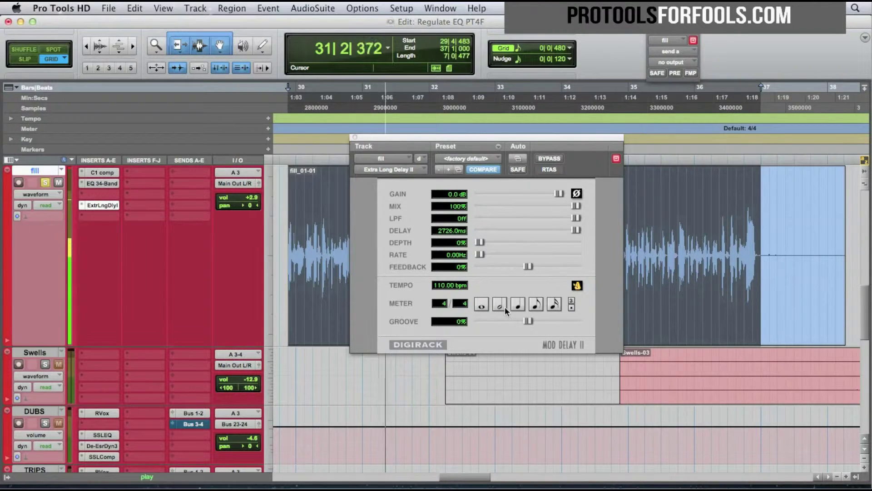
pyautogui.press('space')
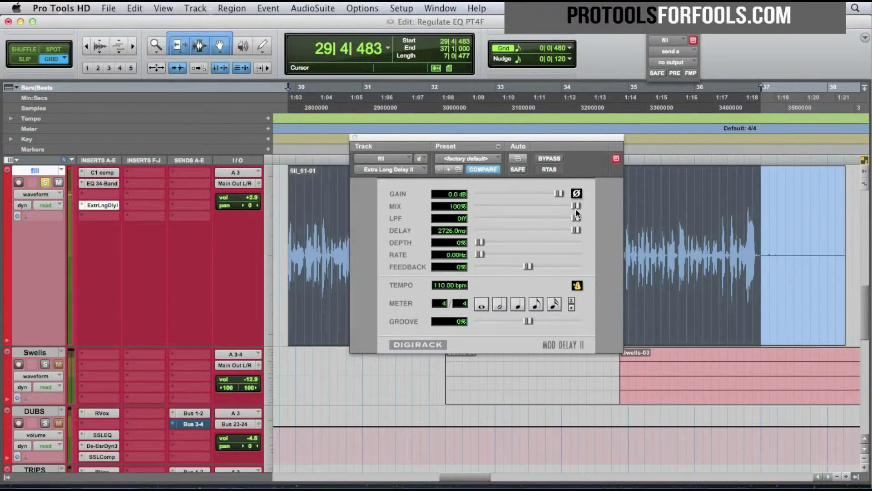
pyautogui.moveTo(575, 206); pyautogui.dragTo(509, 207)
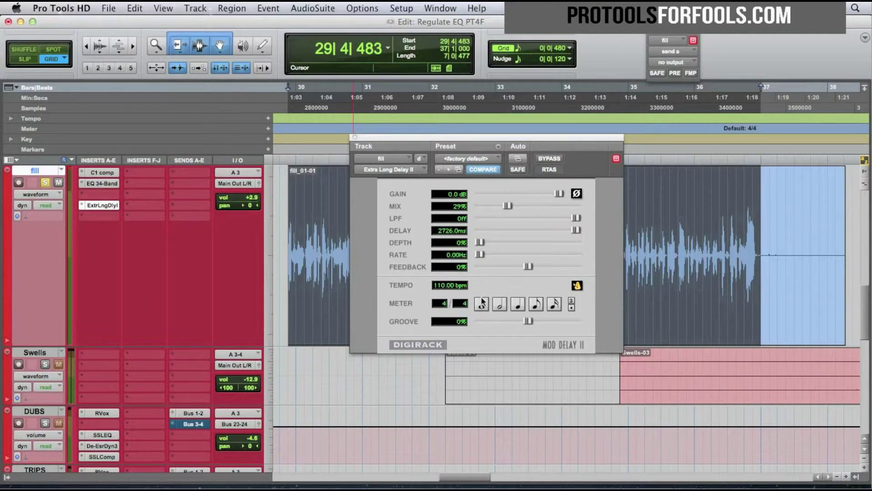
# Step: Sync Mod Delay II to quarter notes, set mix to 30%, then switch to eighth notes
pyautogui.click(518, 304)
pyautogui.press('space')
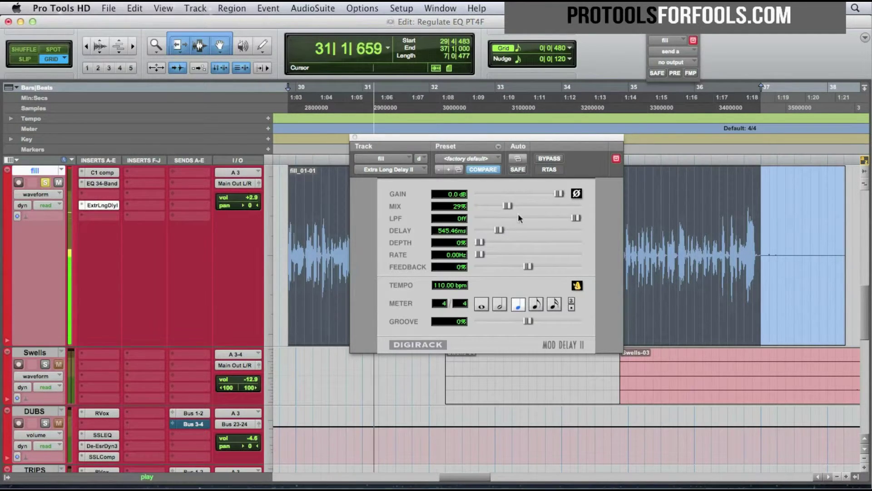
pyautogui.moveTo(509, 206); pyautogui.dragTo(497, 205)
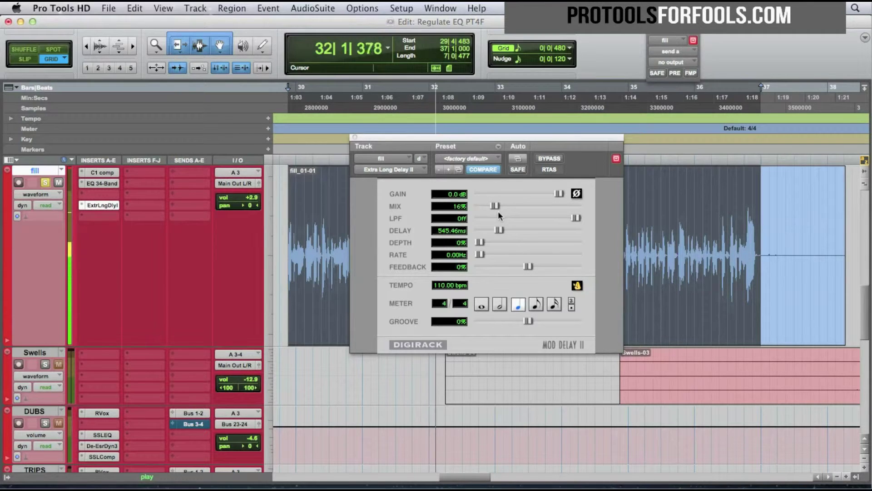
pyautogui.scroll(-5, 166, 204)
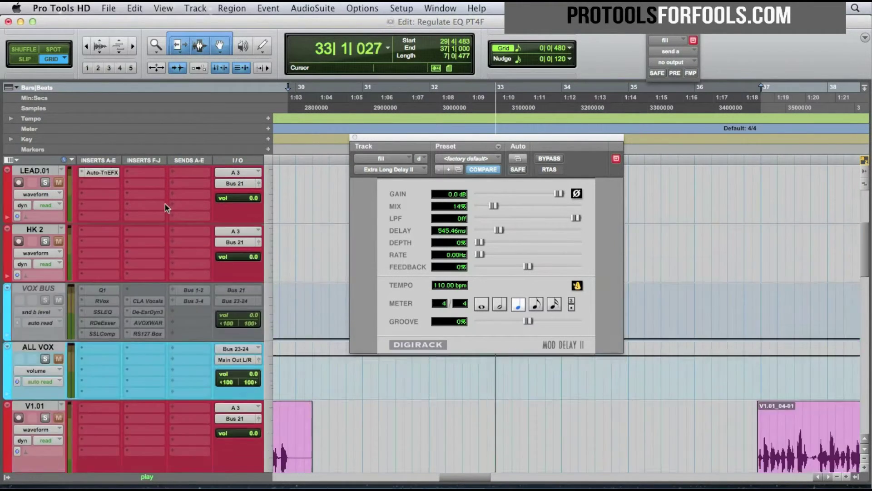
pyautogui.scroll(5, 165, 204)
pyautogui.scroll(3, 143, 201)
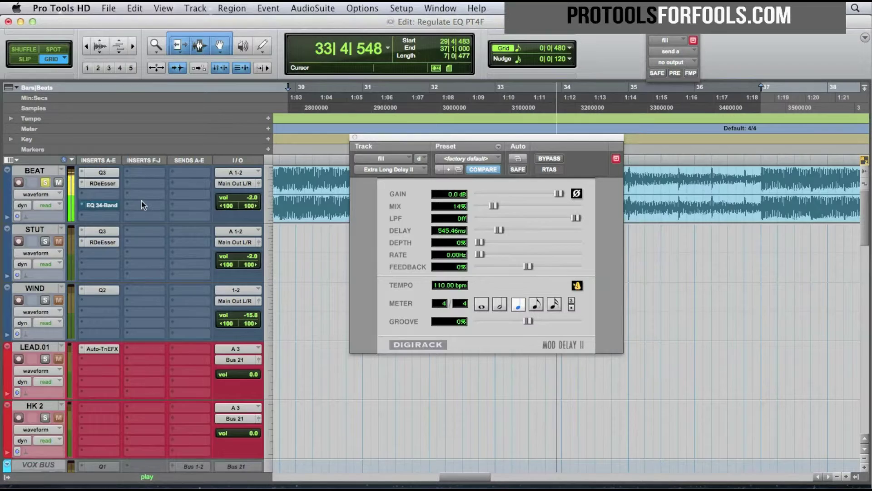
pyautogui.scroll(-5, 141, 201)
pyautogui.scroll(-3, 141, 201)
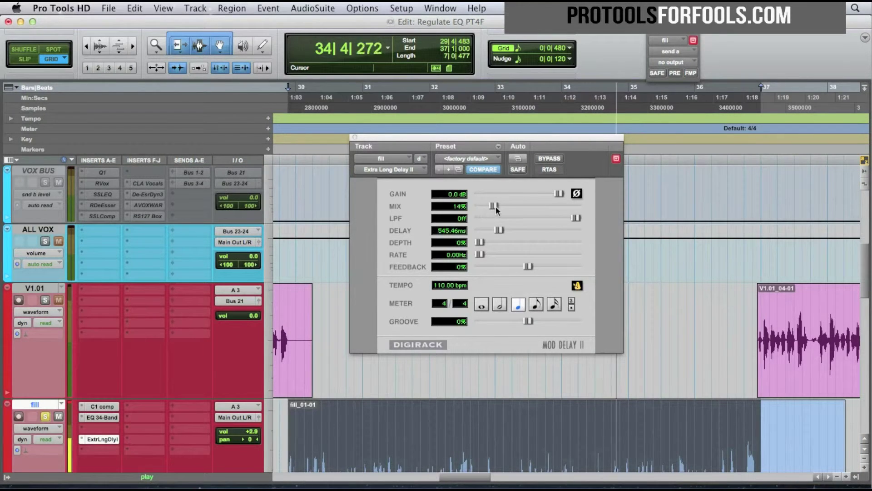
pyautogui.moveTo(493, 206); pyautogui.dragTo(510, 206)
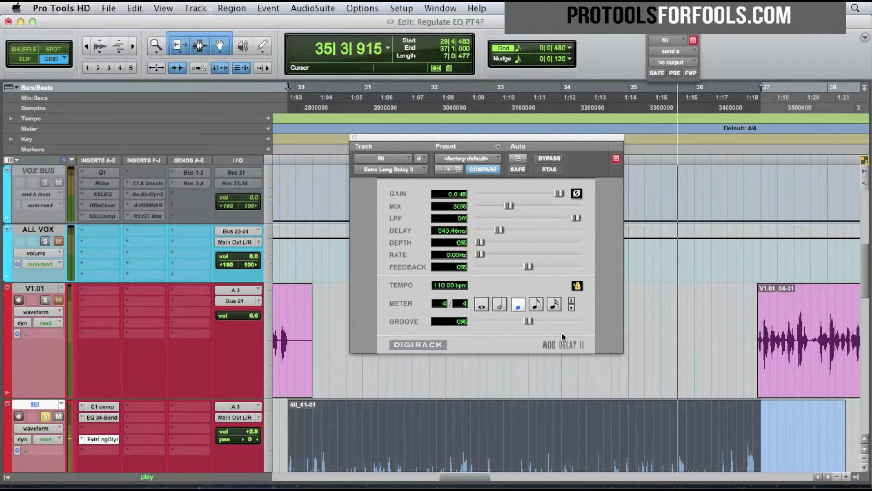
pyautogui.click(536, 304)
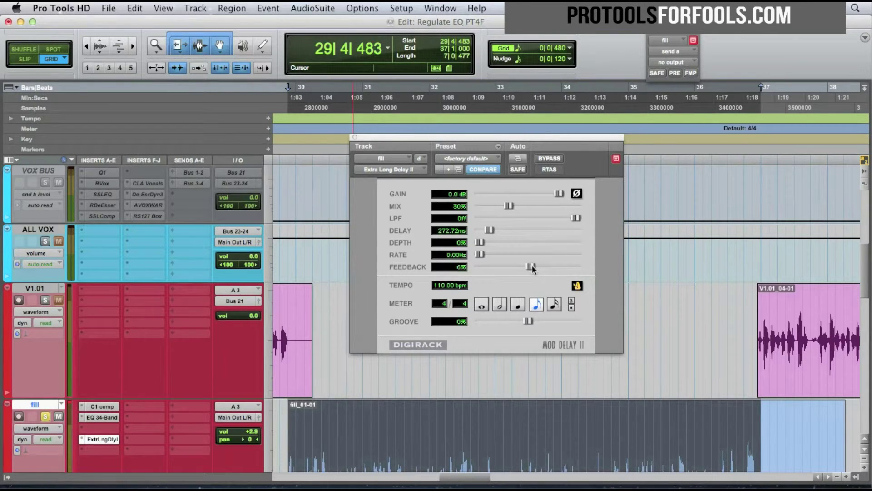
# Step: Set Mod Delay II feedback to 31% and the low-pass filter to about 1267 Hz
pyautogui.moveTo(528, 264); pyautogui.dragTo(543, 268)
pyautogui.press('space')
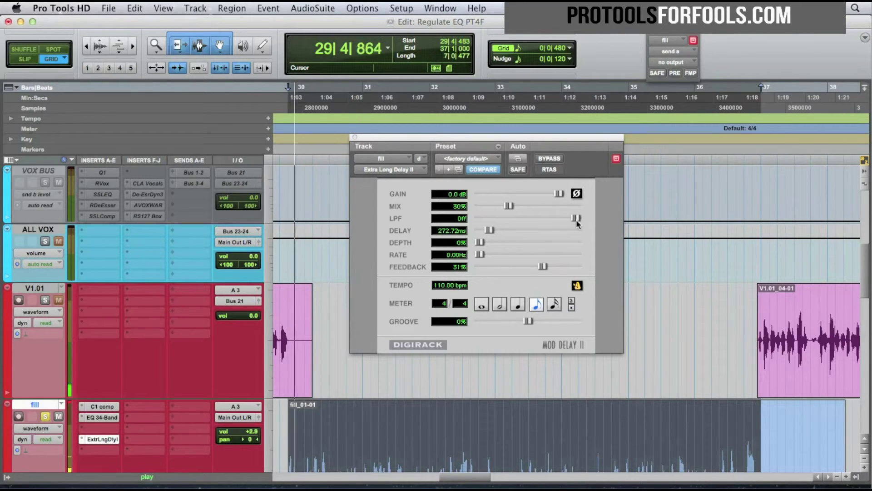
pyautogui.moveTo(576, 219); pyautogui.dragTo(538, 223)
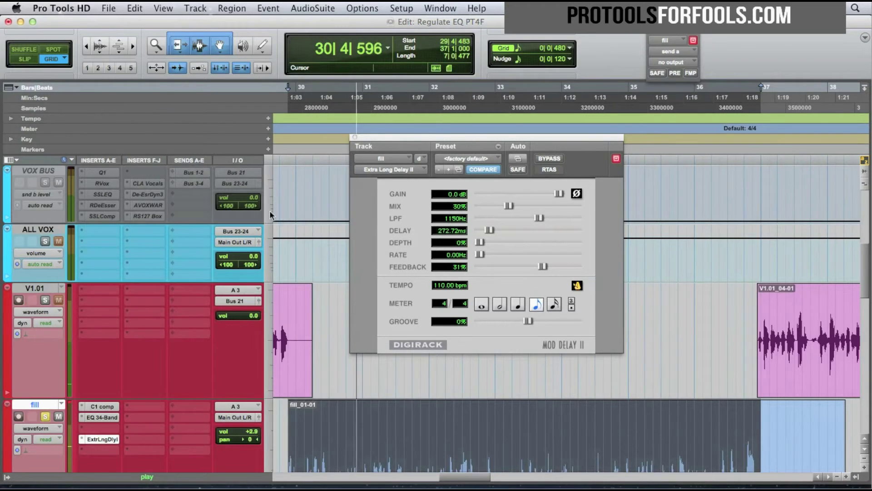
pyautogui.scroll(5, 270, 210)
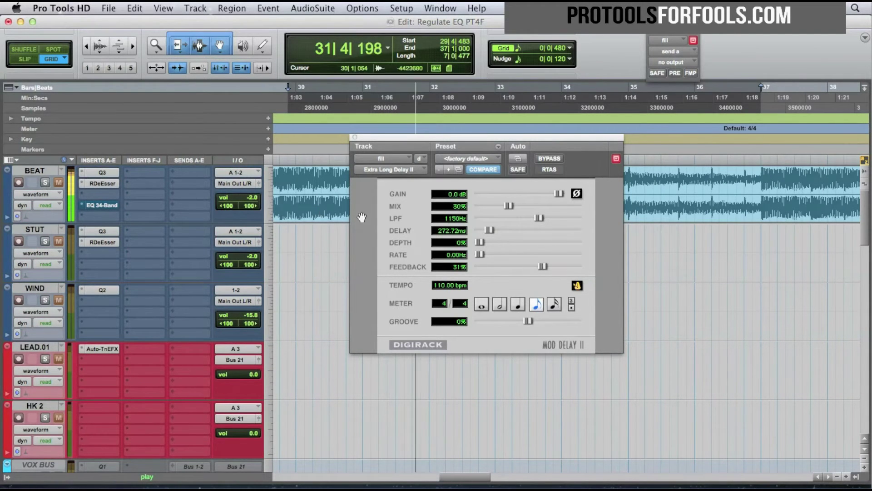
pyautogui.press('space')
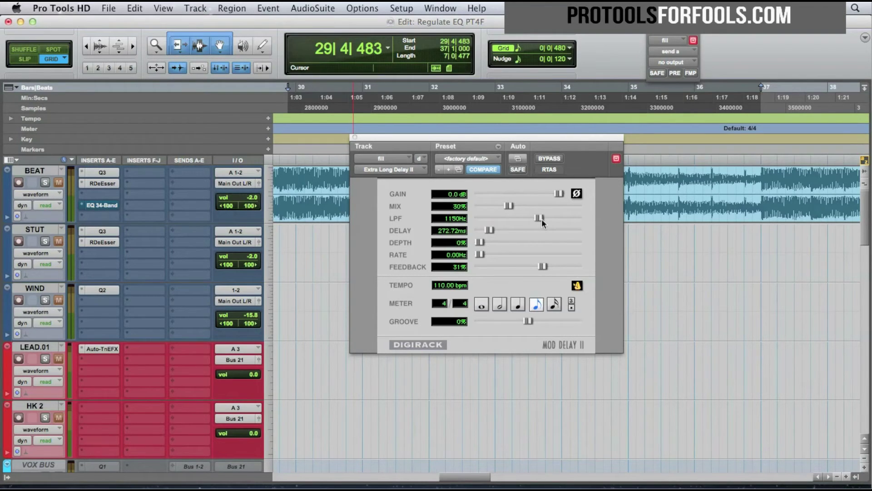
pyautogui.moveTo(542, 219)
pyautogui.mouseDown()
pyautogui.moveTo(575, 218)
pyautogui.moveTo(542, 218)
pyautogui.mouseUp()
pyautogui.press('space')
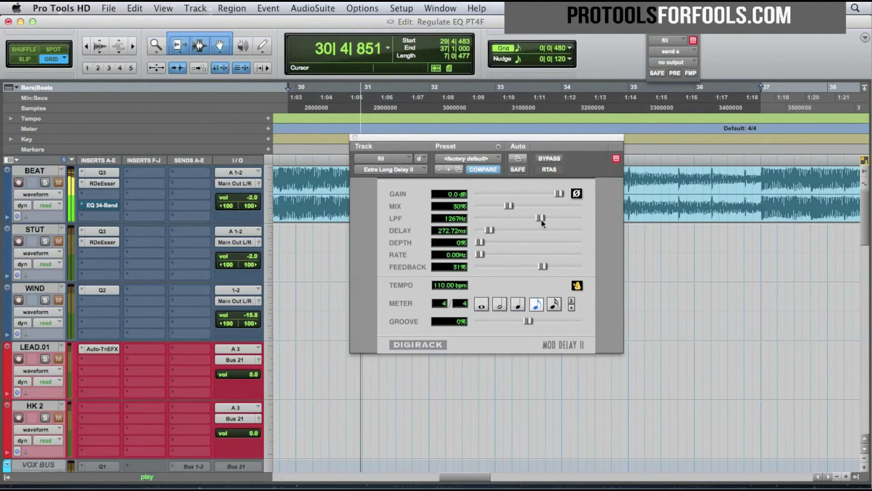
pyautogui.press('space')
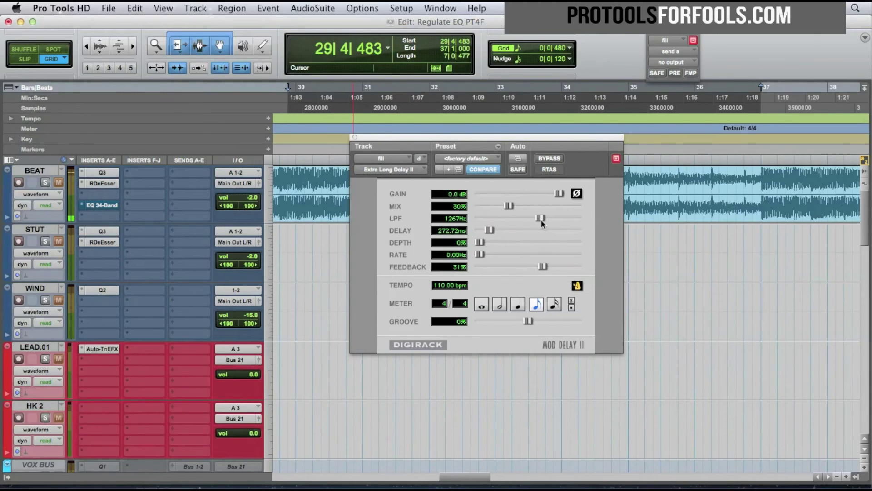